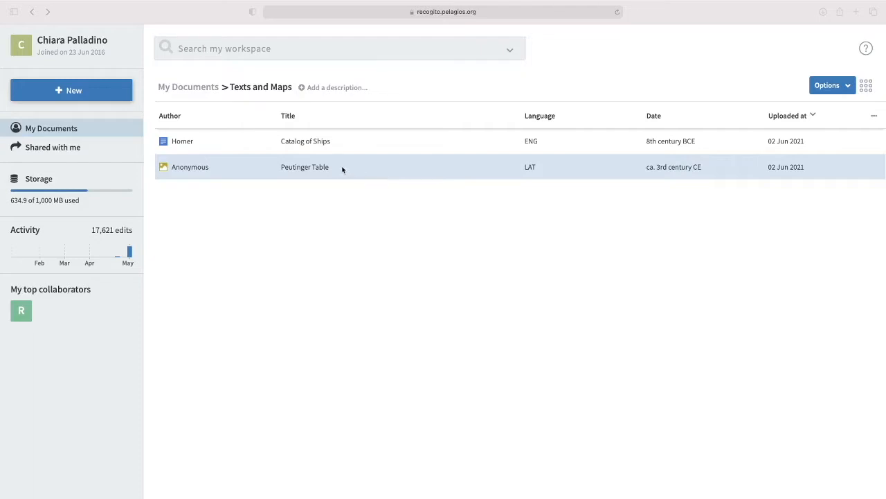
Open the Peutinger Table document and display its map section V, starting with Norico and Illyricum
double_click(344, 169)
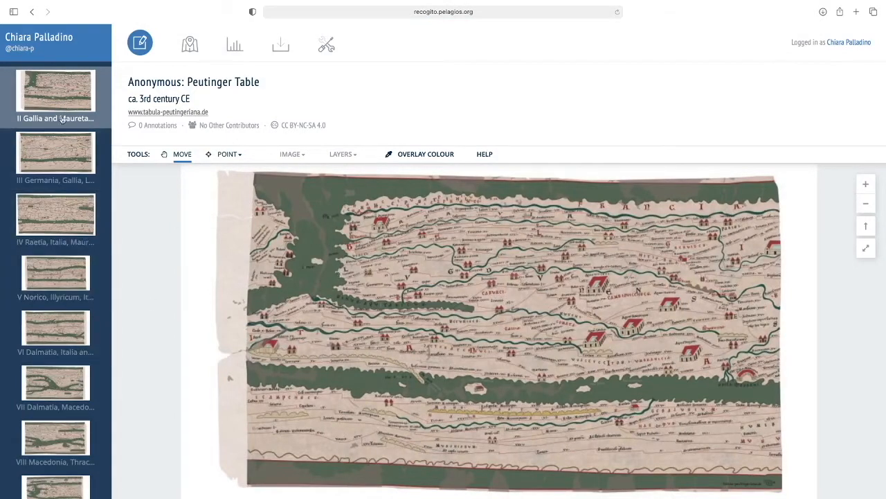
click(52, 151)
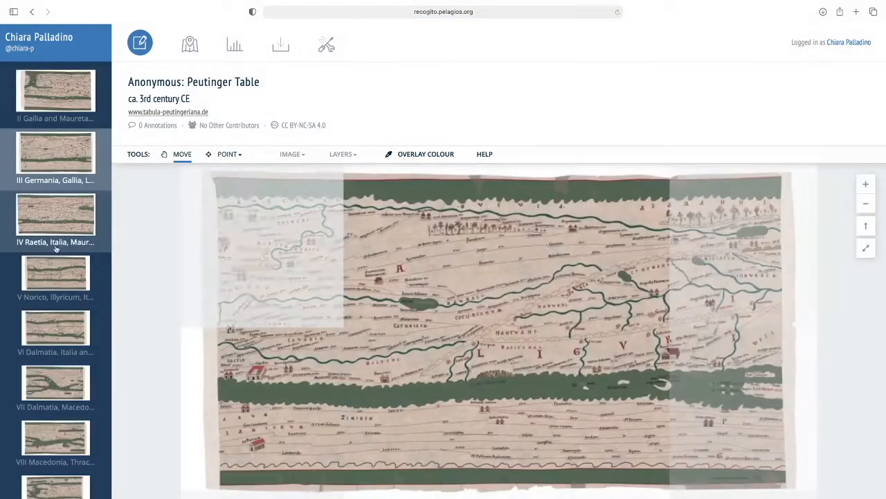
click(58, 232)
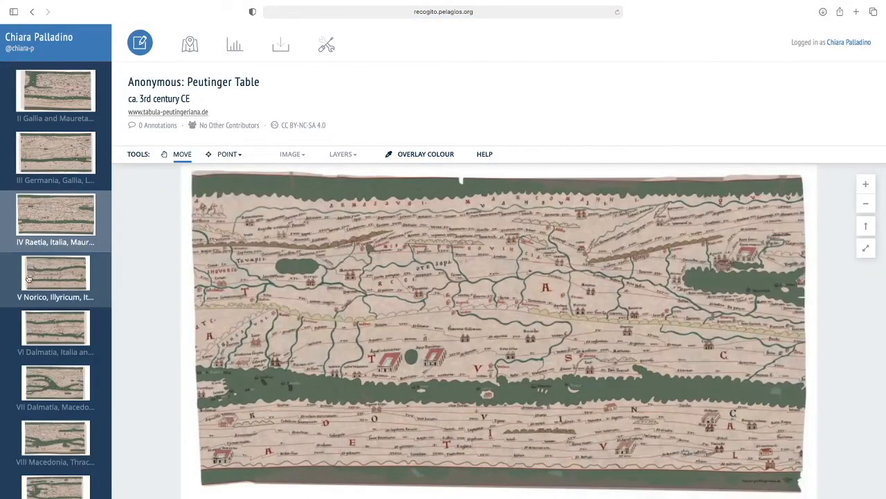
click(28, 278)
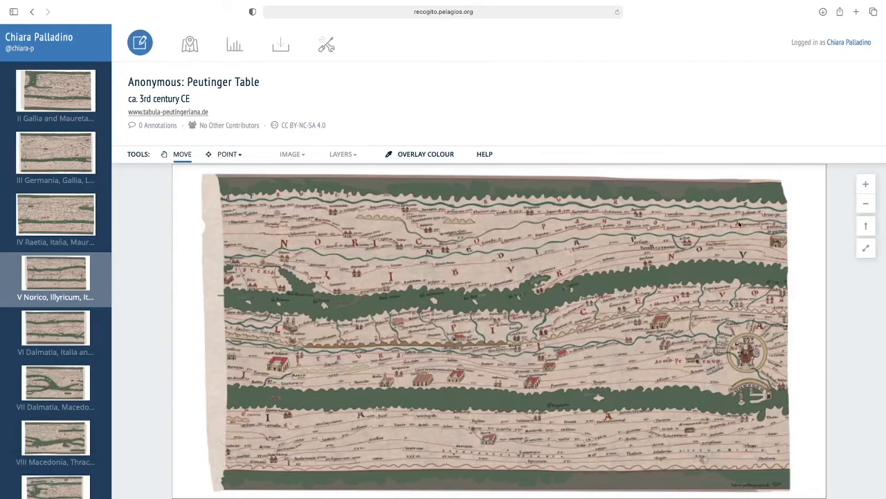
Inspect the map section at several zoom levels and in full-screen view, and return to the normal layout
click(866, 184)
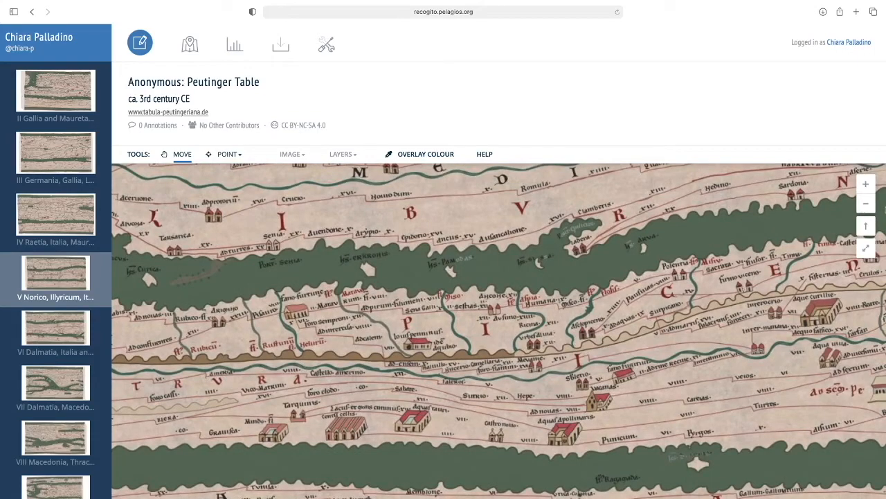
click(866, 184)
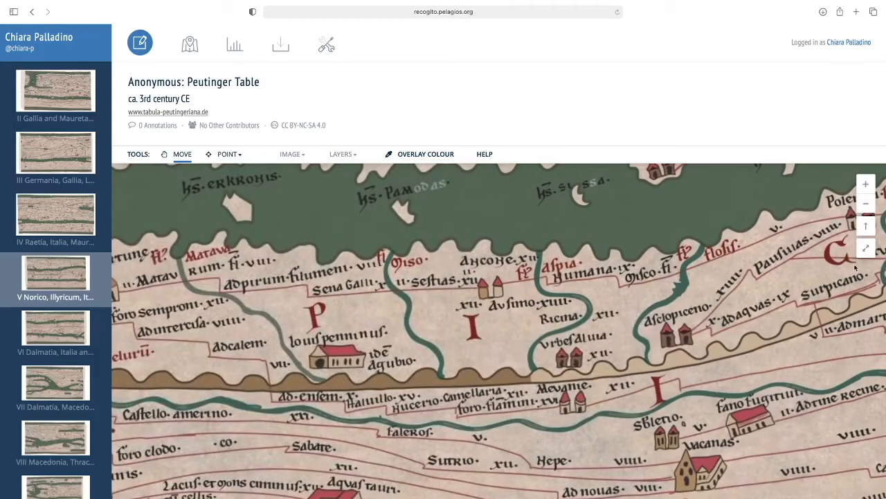
click(866, 184)
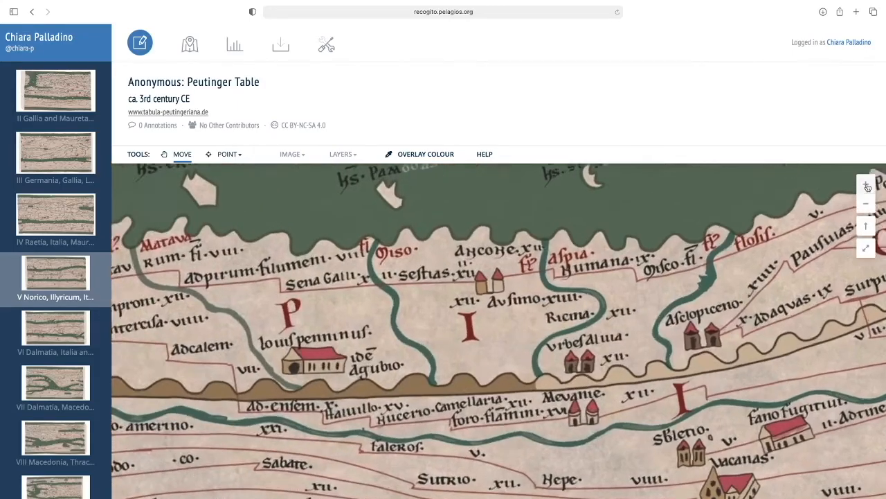
click(867, 207)
click(868, 208)
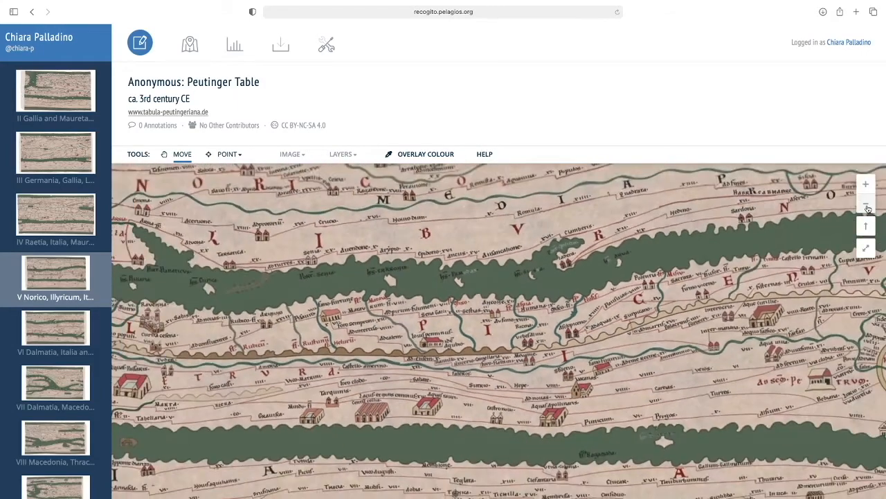
click(865, 248)
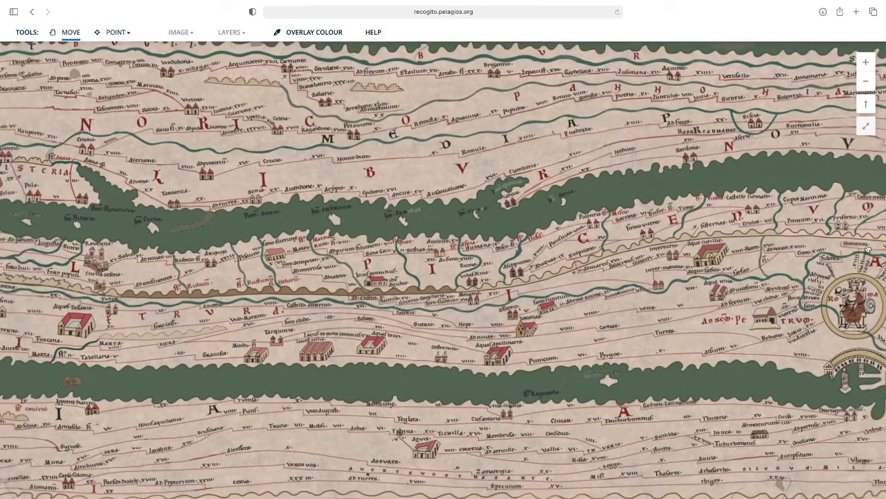
click(864, 128)
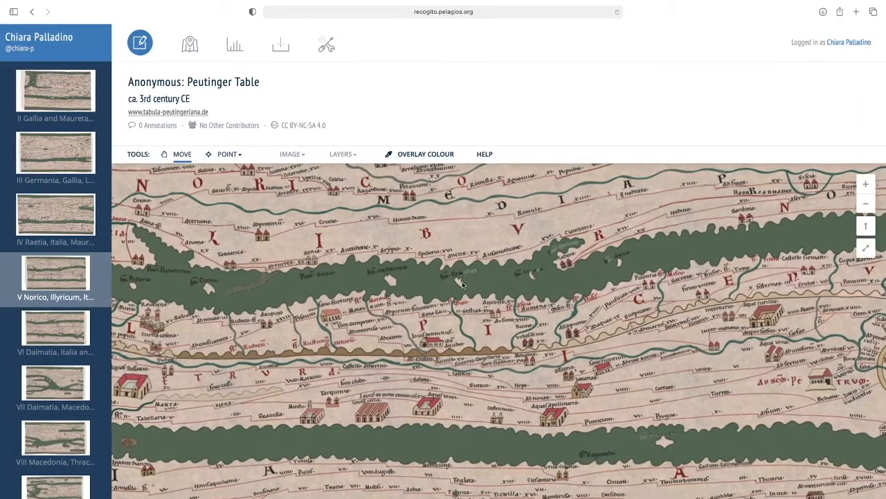
Review the available annotation shapes, return to the Move tool and look at the eastern part of the map
click(229, 154)
click(228, 153)
mouse_move(226, 158)
click(225, 172)
click(184, 157)
scroll(200, 180, right, 3)
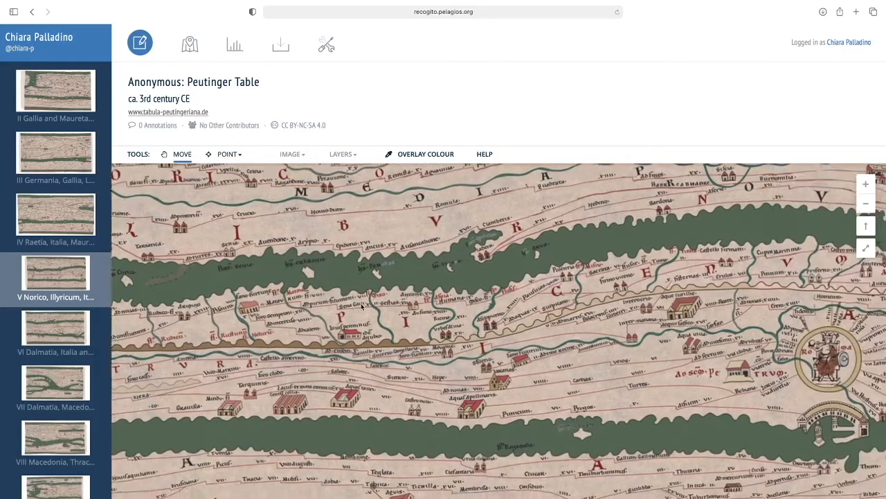
Activate the Point tool and read the help on keyboard shortcuts and map navigation, closing it when done
click(221, 156)
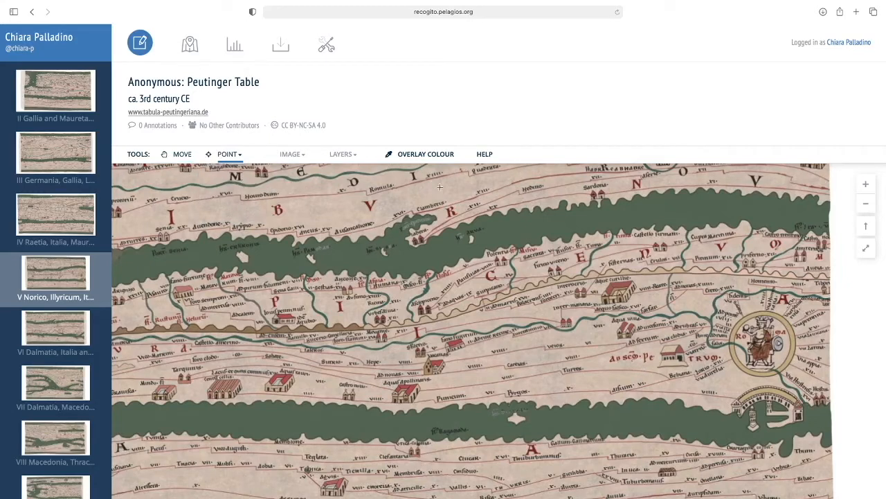
click(485, 155)
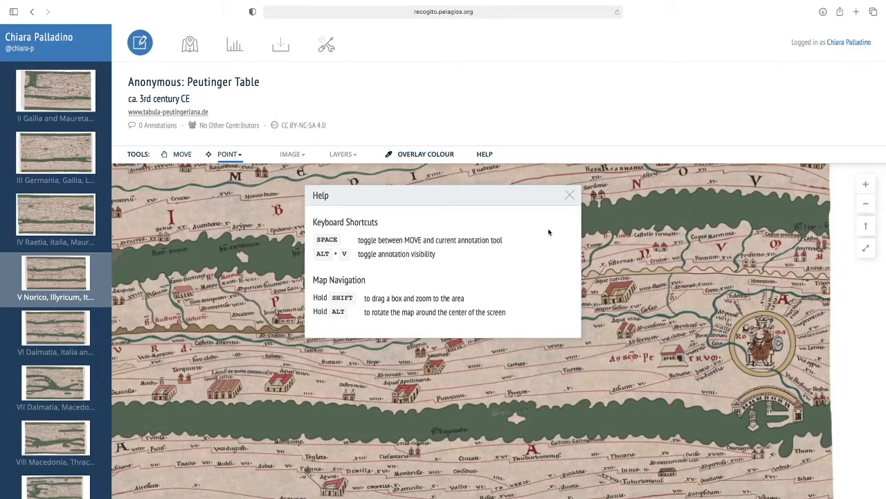
click(570, 196)
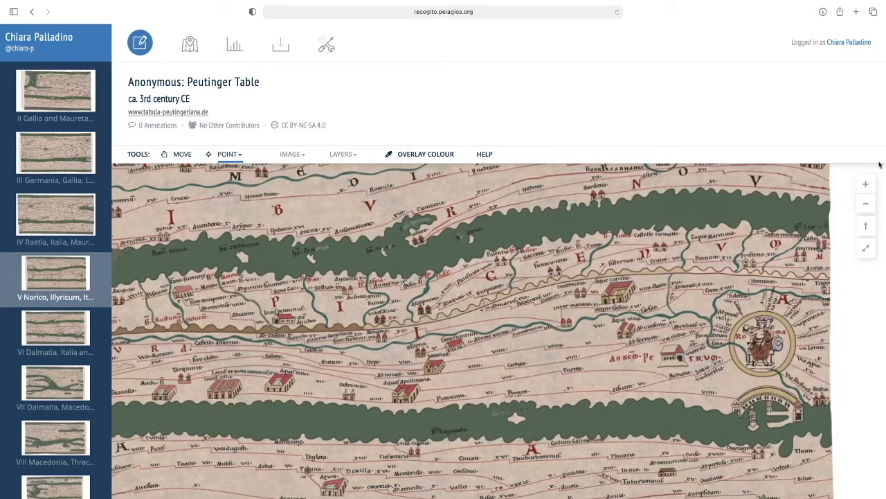
Try a point annotation beside the red "Ro" lettering in the circular Roma emblem, and cancel it
click(865, 184)
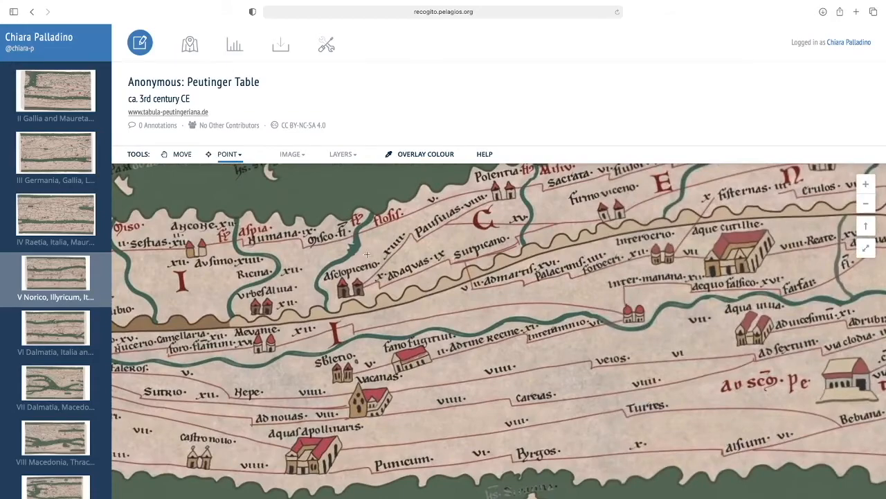
click(180, 157)
drag(813, 343, 677, 293)
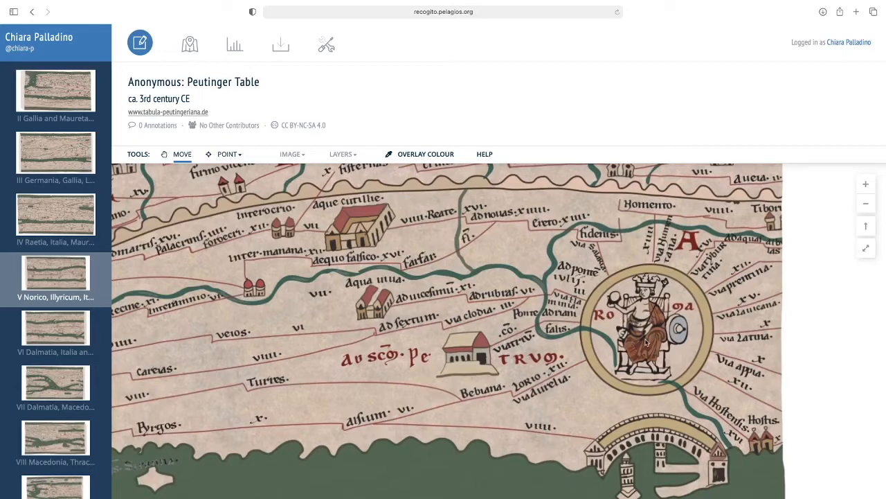
click(227, 154)
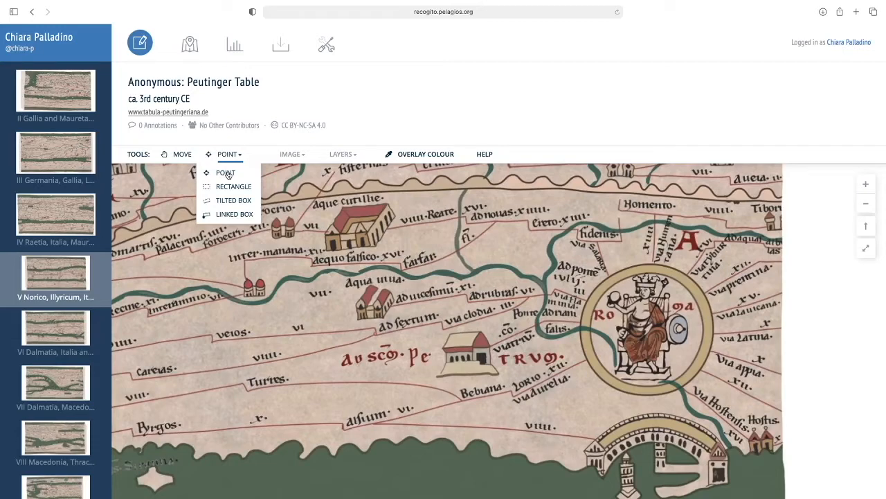
click(227, 174)
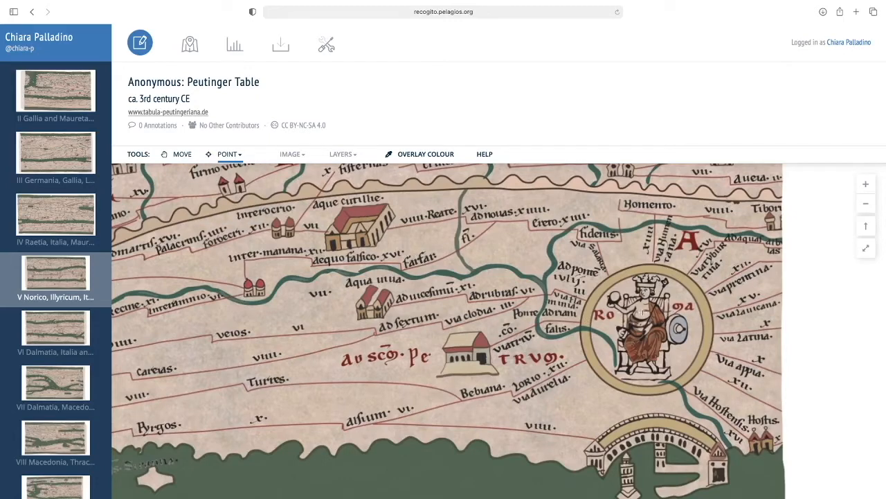
click(617, 316)
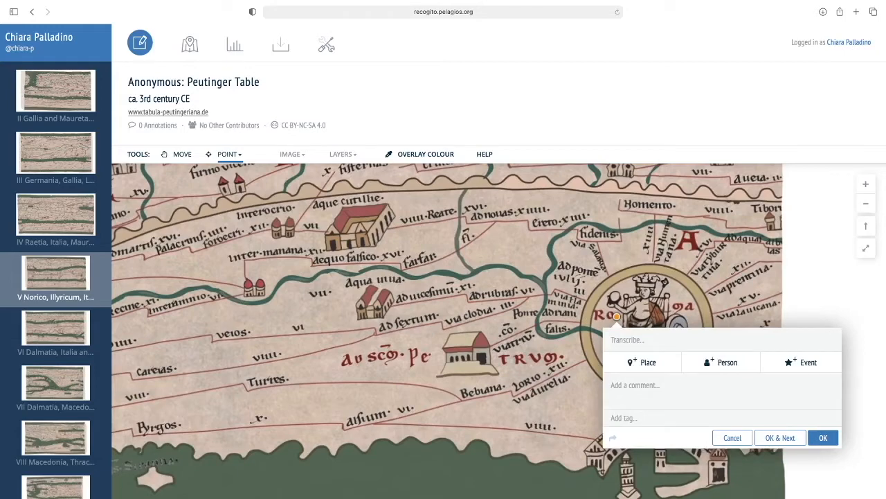
click(732, 437)
Try the Rectangle tool by framing the circular Roma emblem, and close the annotation without adding any content
click(231, 155)
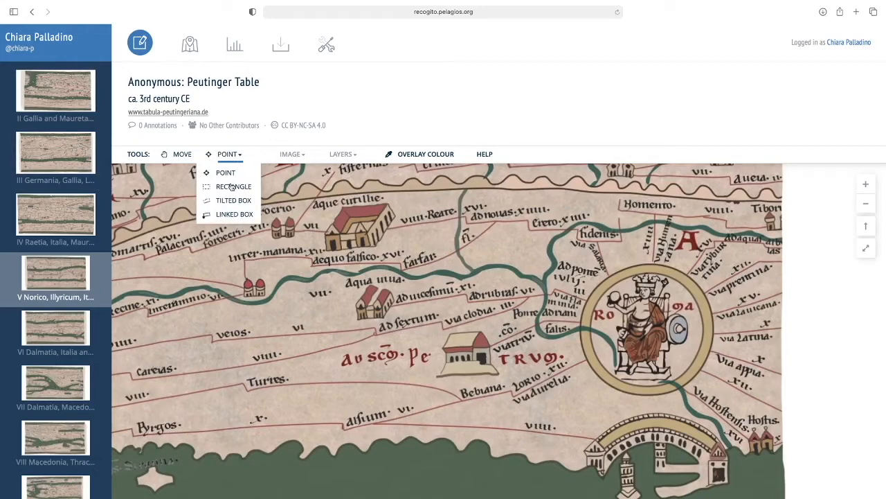
click(231, 187)
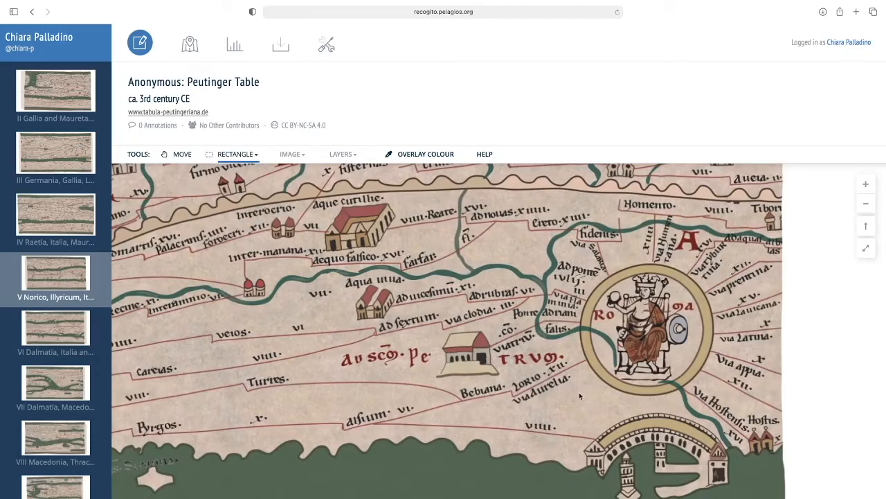
mouse_move(580, 392)
mouse_down()
mouse_move(605, 394)
mouse_move(641, 366)
mouse_move(632, 274)
mouse_move(671, 259)
mouse_move(723, 259)
mouse_move(715, 264)
mouse_up()
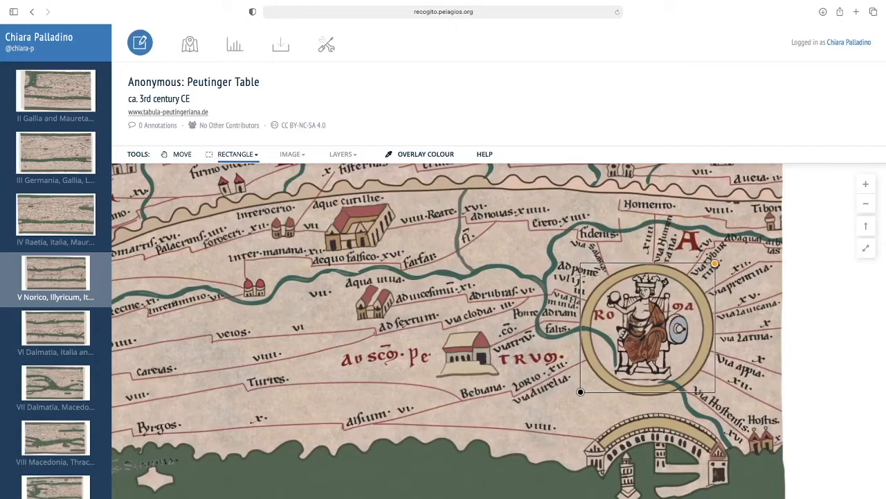
click(715, 263)
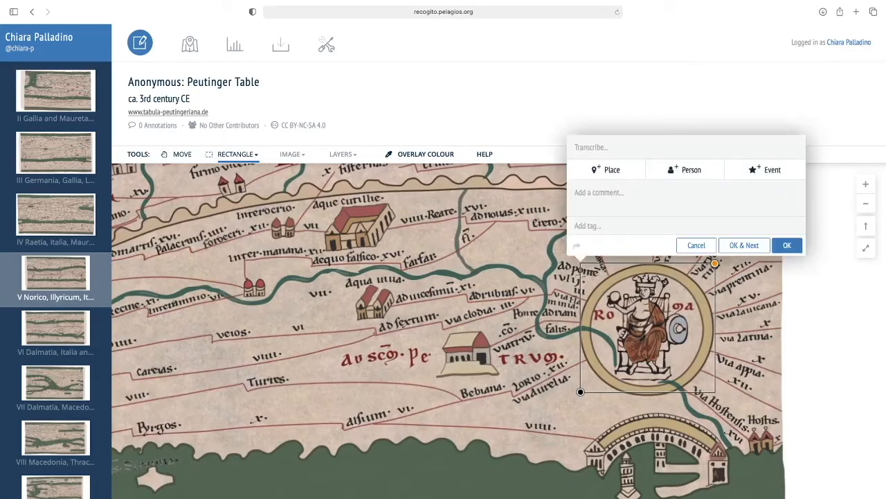
click(786, 247)
Try the Tilted Box tool by drawing a baseline beneath the Roma emblem and extending the box over it, and cancel the annotation
mouse_move(224, 154)
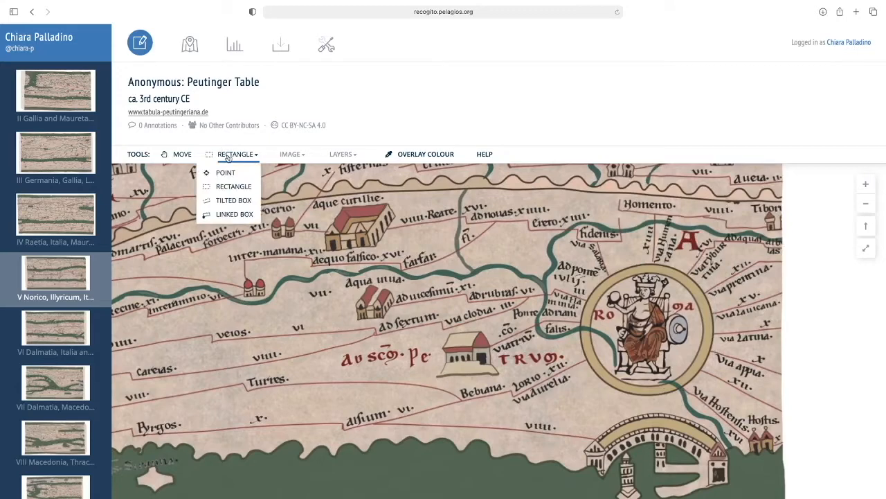
click(229, 200)
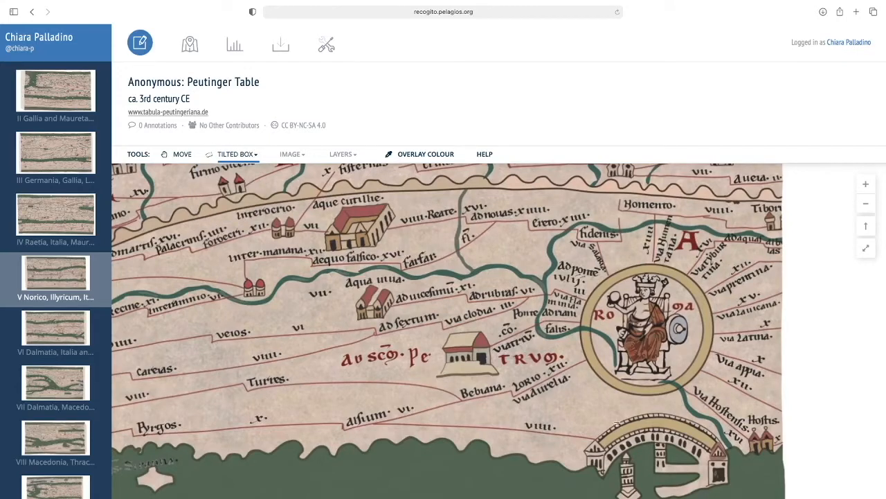
click(580, 392)
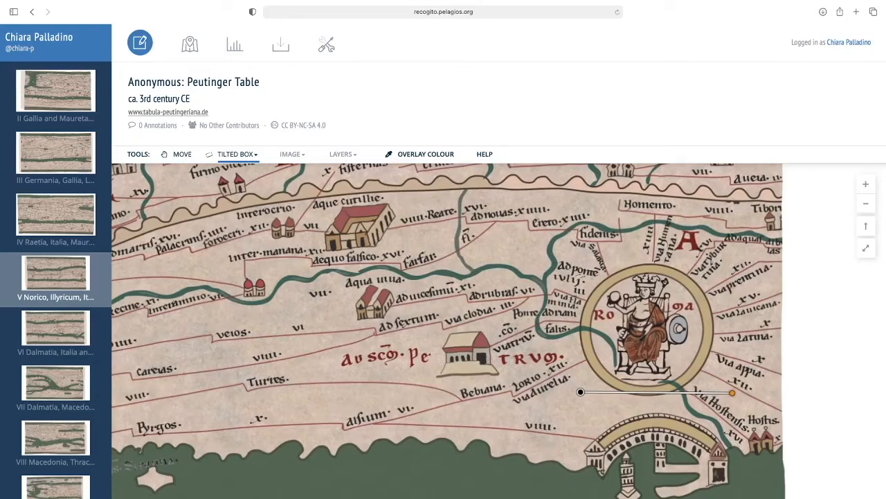
click(732, 393)
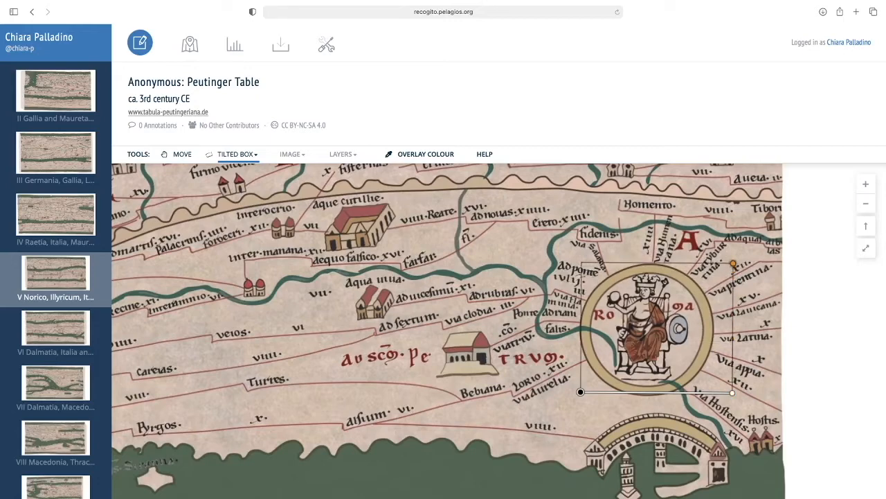
click(733, 263)
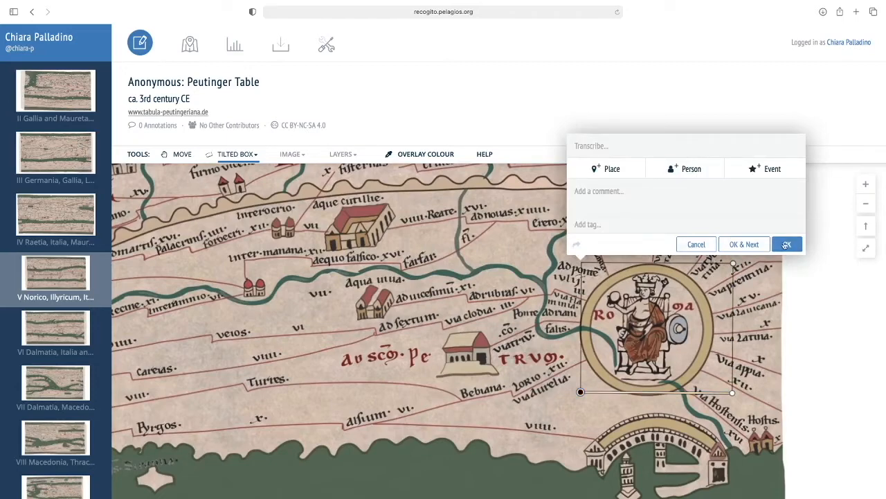
click(697, 244)
Try the Linked Box tool by anchoring it below the Roma emblem and drawing its box around the emblem, and cancel the annotation
click(215, 153)
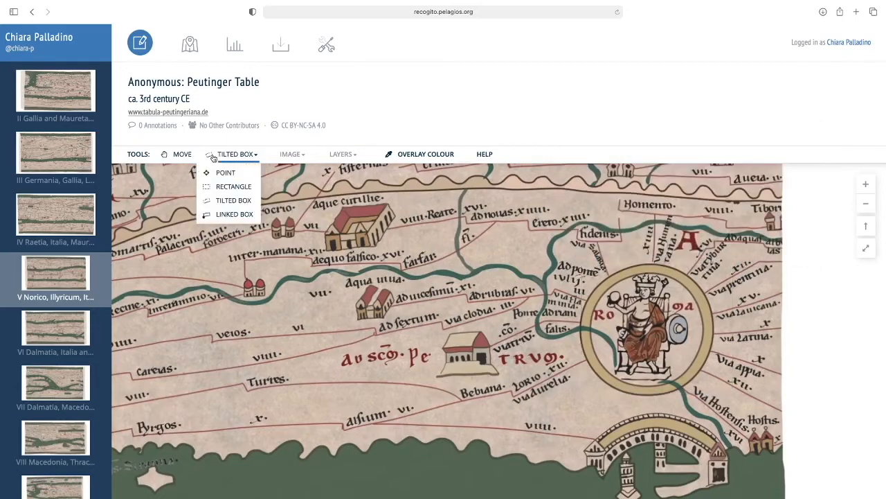
click(234, 214)
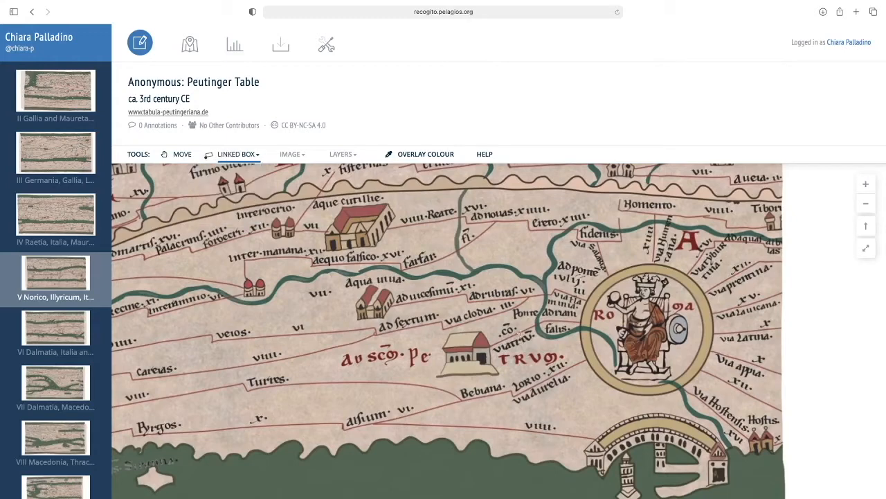
click(582, 392)
click(574, 259)
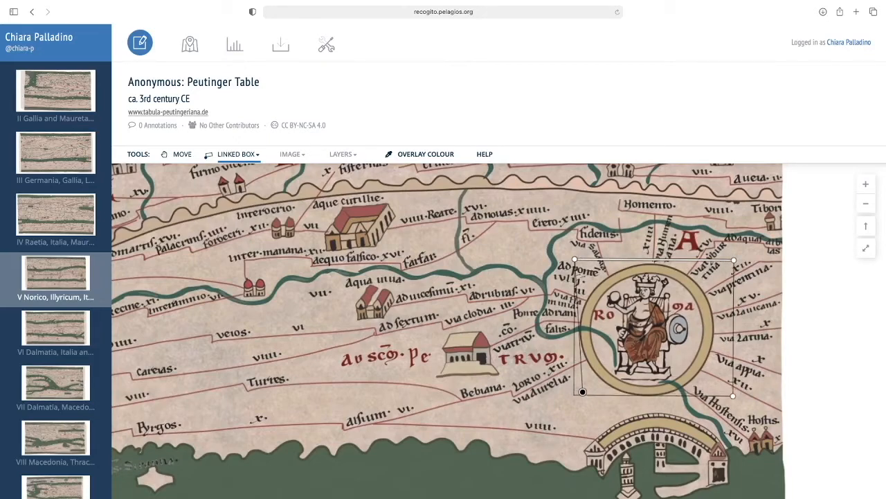
click(733, 396)
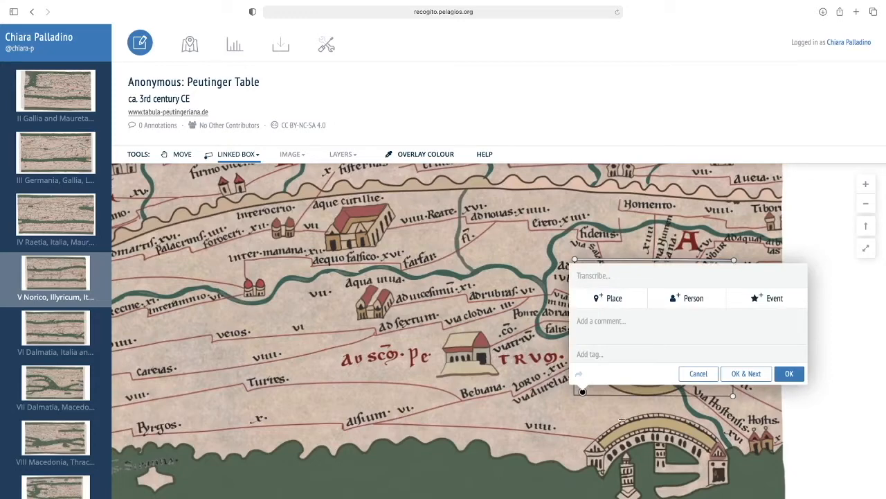
click(704, 376)
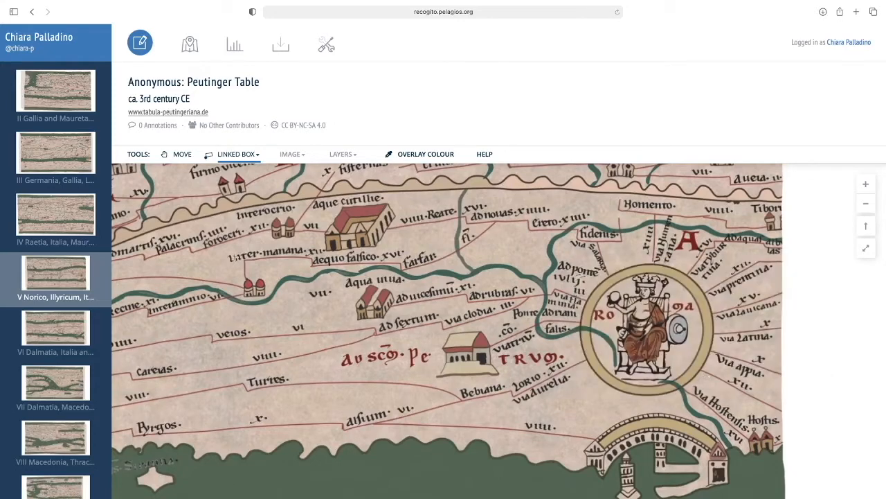
Draw a Rectangle annotation around the circular Roma emblem and fit its edges to the emblem's outer ring
mouse_move(244, 156)
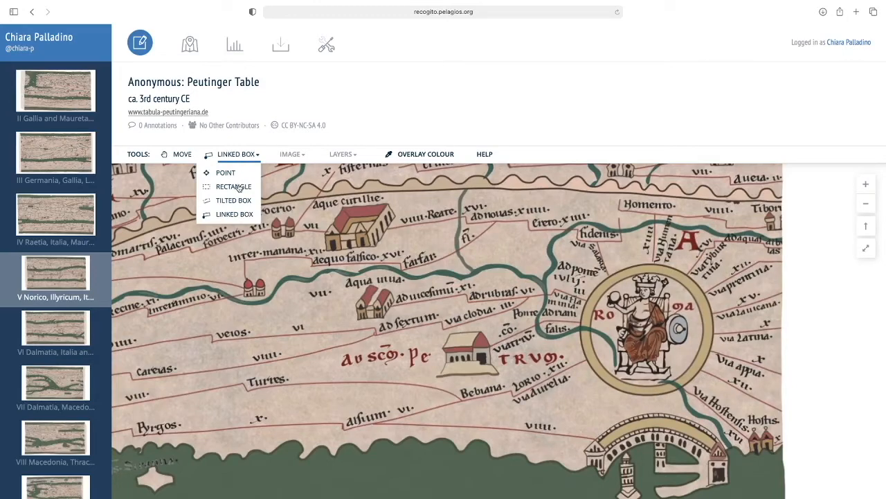
click(233, 187)
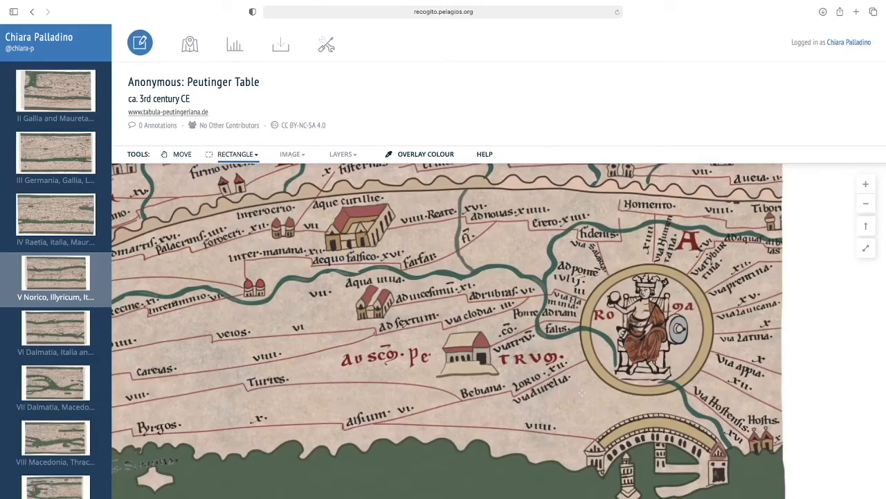
drag(581, 393, 716, 263)
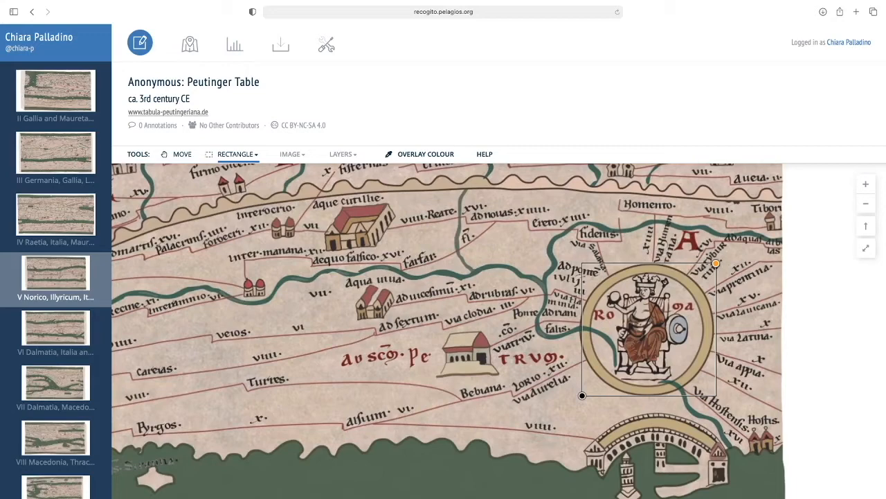
drag(716, 263, 714, 263)
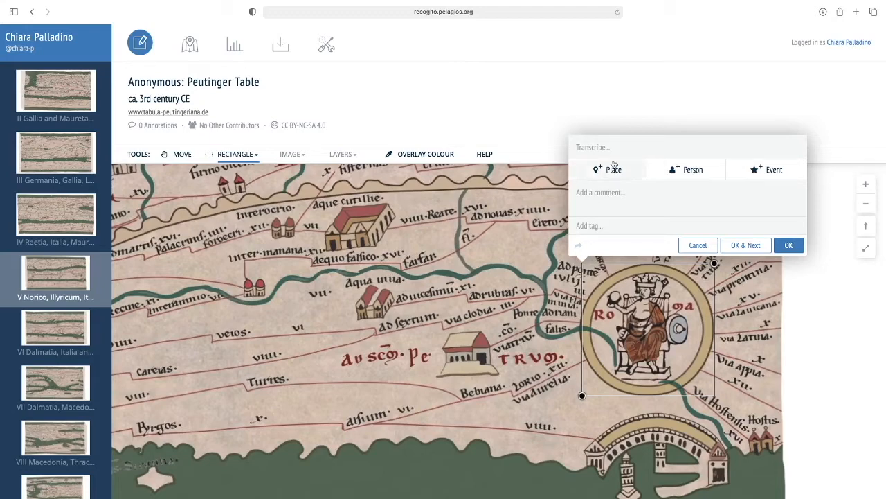
Transcribe the framed emblem as "Roma" and identify it as a place
click(594, 148)
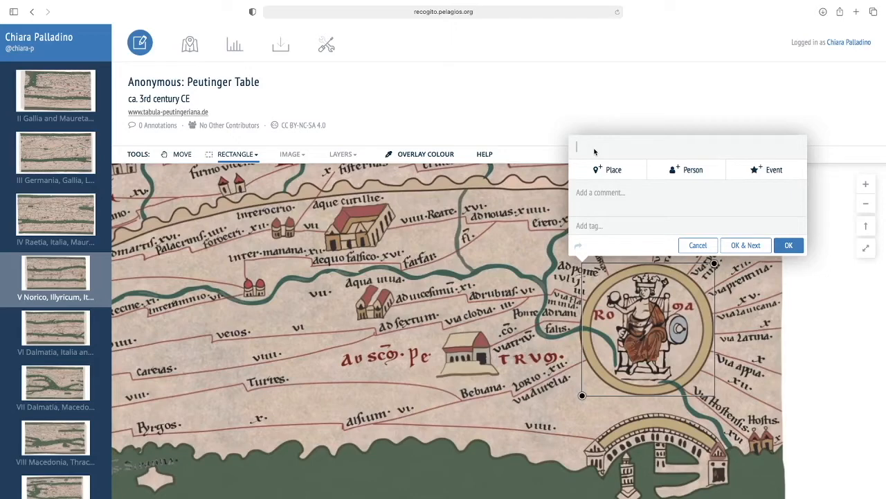
text(Roma)
click(623, 170)
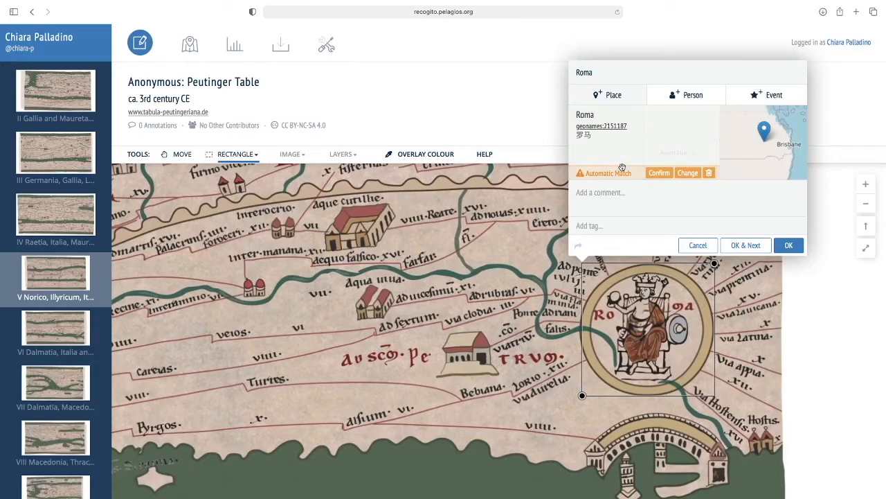
Replace the automatic place match with the Pleiades entry 423025 for Roma in Italy, and save the annotation
click(687, 173)
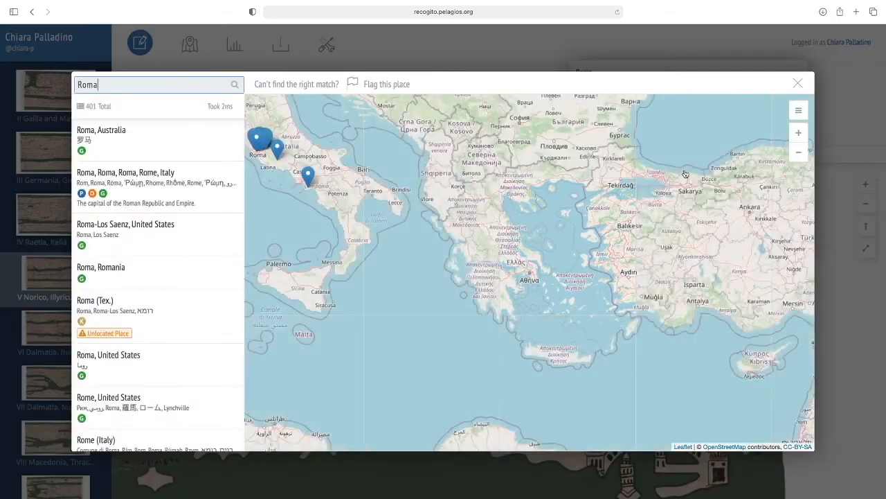
click(188, 184)
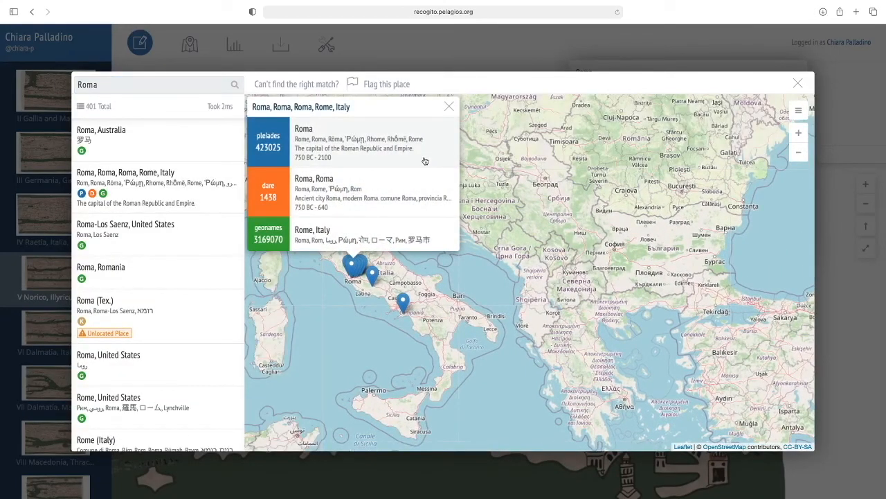
click(395, 155)
mouse_move(396, 155)
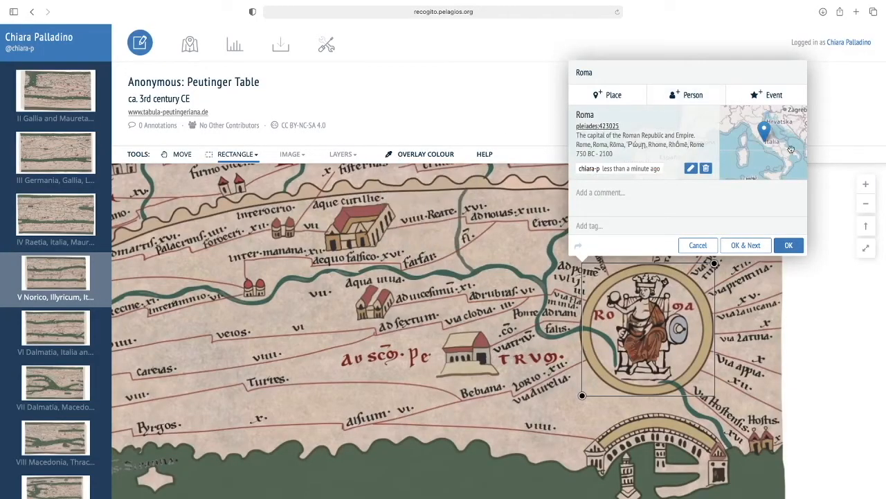
click(789, 246)
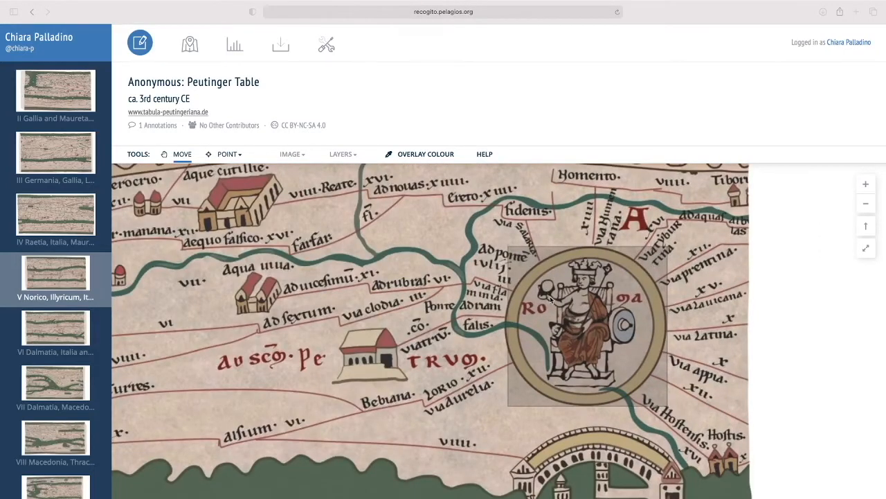
Reopen the saved Roma annotation, view the gazetteer choices for its place match, and close them without changing the match
click(551, 297)
click(551, 299)
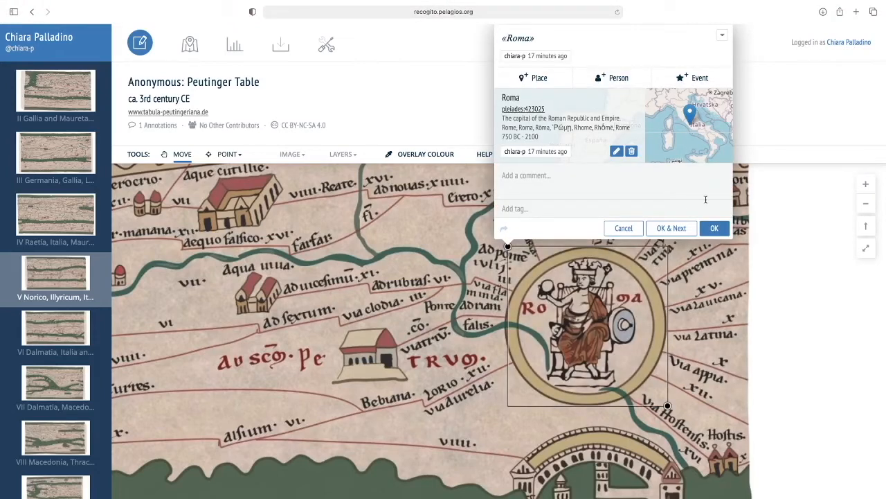
click(617, 151)
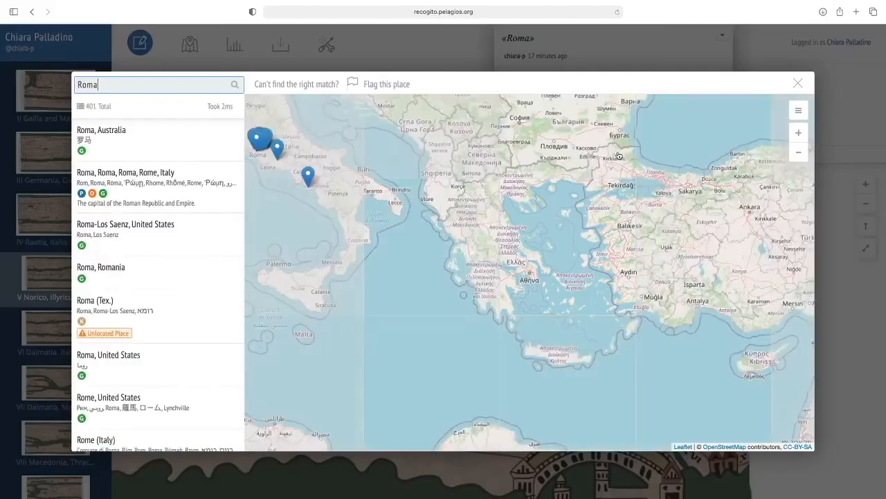
click(798, 84)
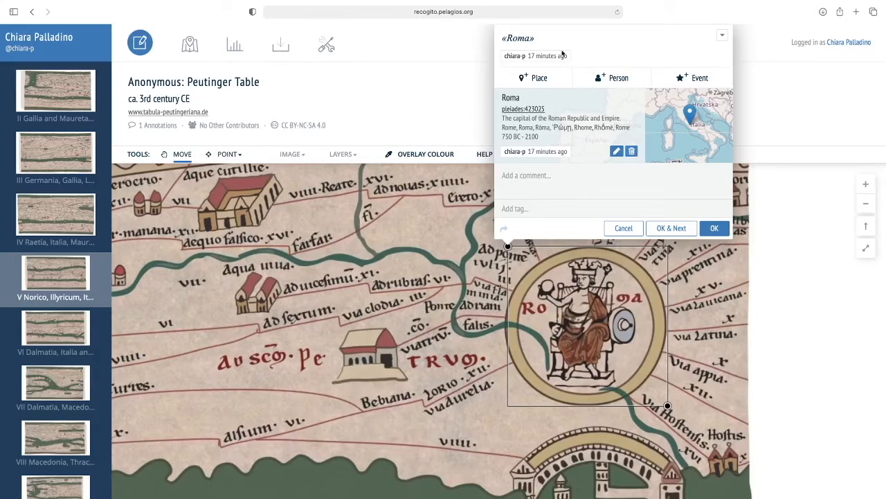
Make the Roma transcription editable, check its delete option and the comment and tag fields, and save the annotation
click(723, 36)
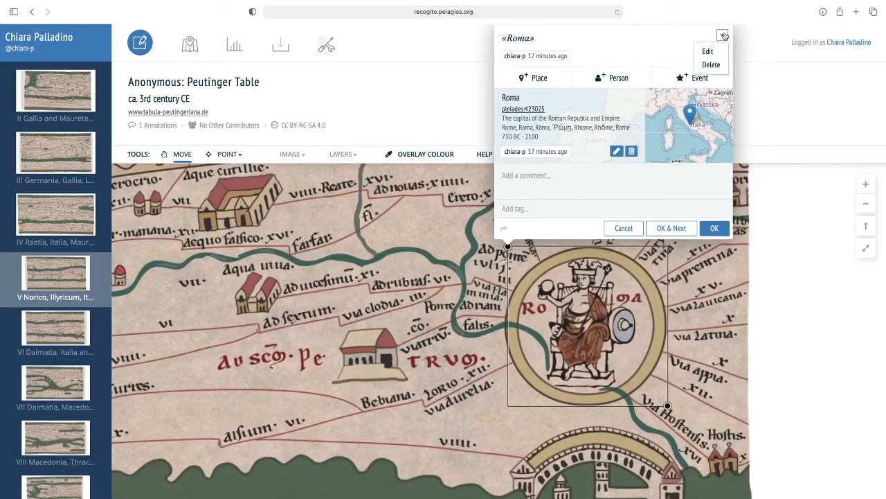
click(707, 51)
click(722, 36)
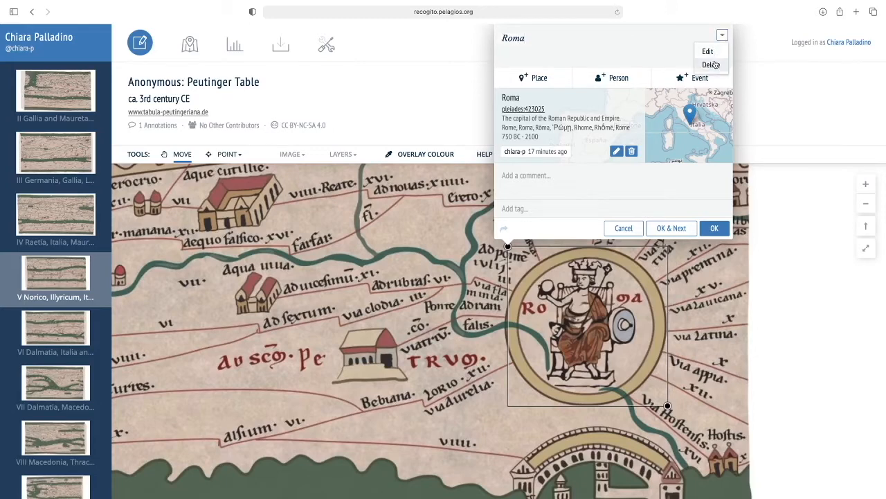
click(664, 53)
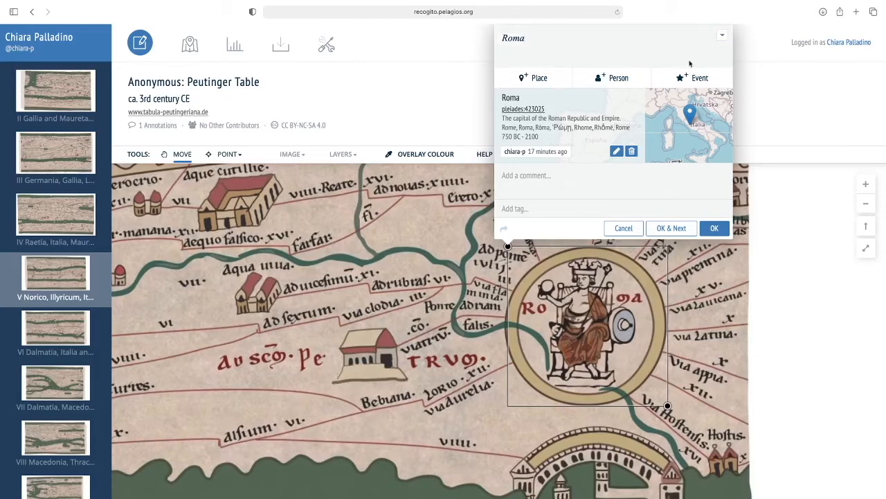
click(583, 190)
click(545, 210)
click(713, 228)
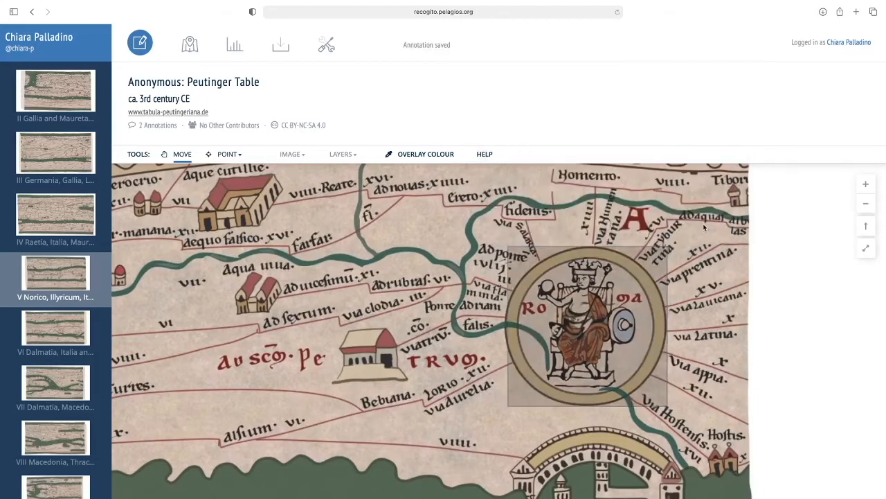
Reposition the Roma annotation's rectangle slightly over the emblem, widen it a little at its lower right corner, and save it
click(561, 300)
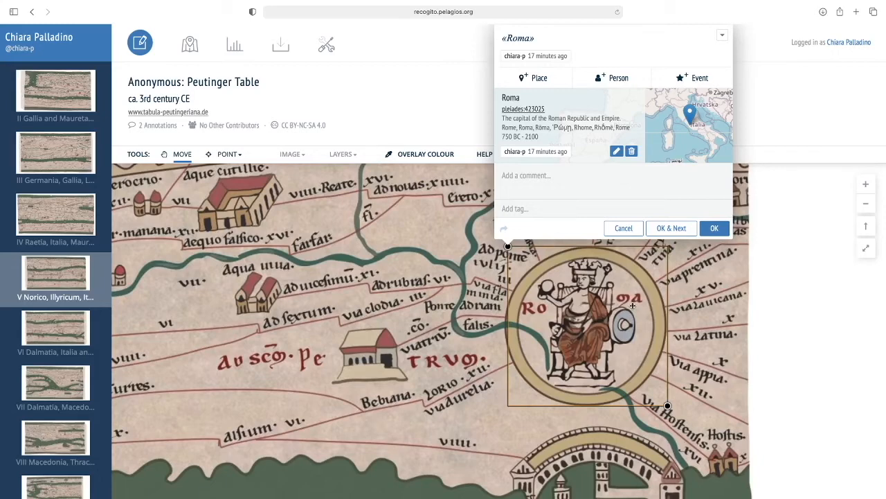
drag(632, 305, 630, 305)
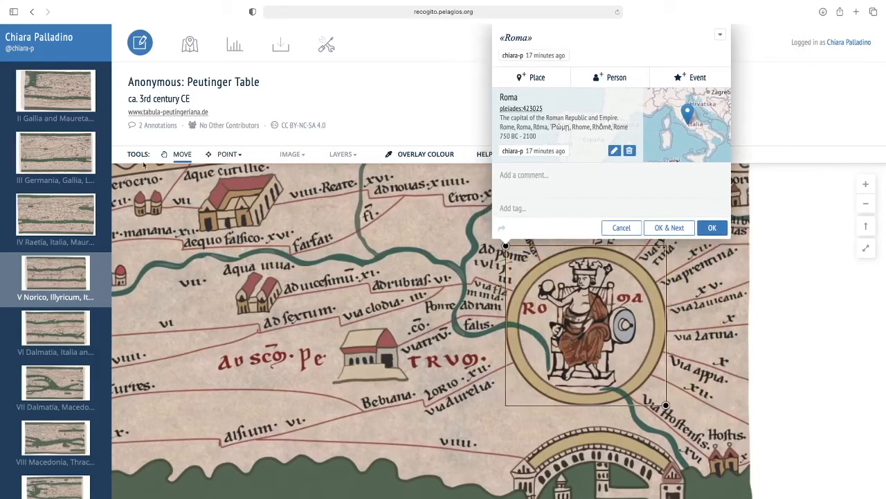
drag(574, 333, 574, 335)
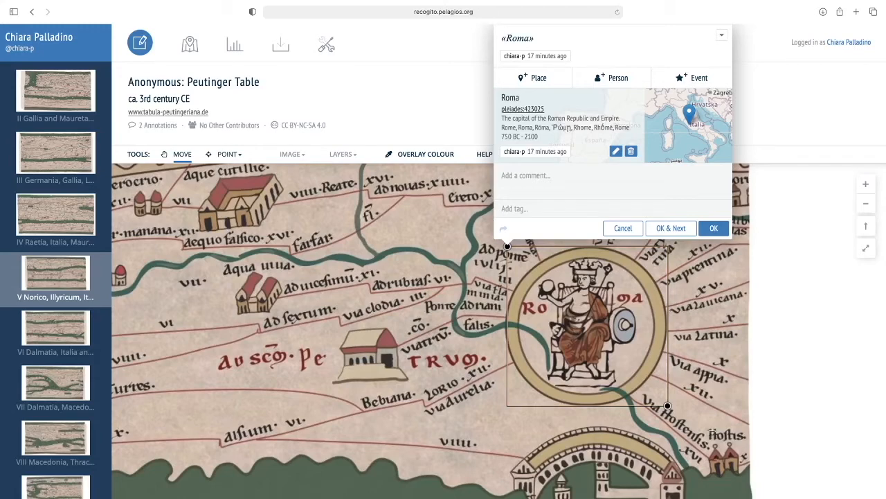
mouse_move(667, 406)
mouse_down()
mouse_move(568, 356)
mouse_move(675, 415)
mouse_move(607, 355)
mouse_move(682, 405)
mouse_move(671, 405)
mouse_up()
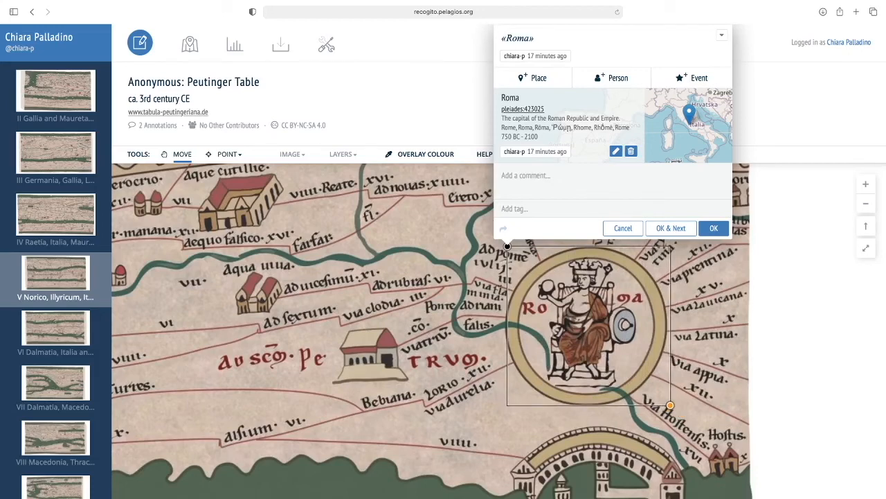
click(716, 229)
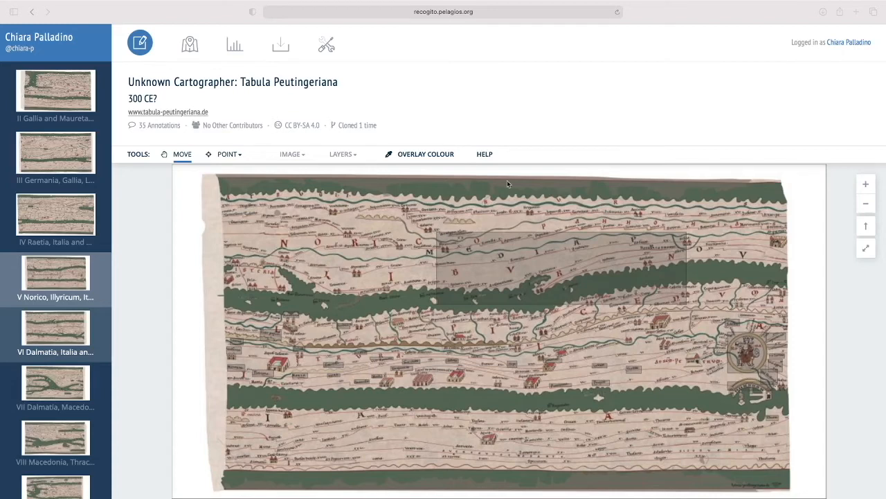
Change the annotation overlay colour to blue on the Tabula Peutingeriana document
click(418, 155)
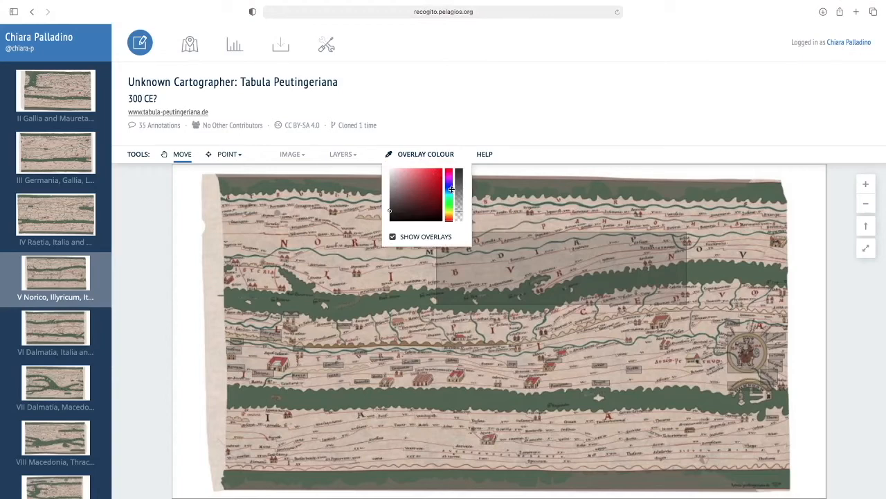
click(449, 184)
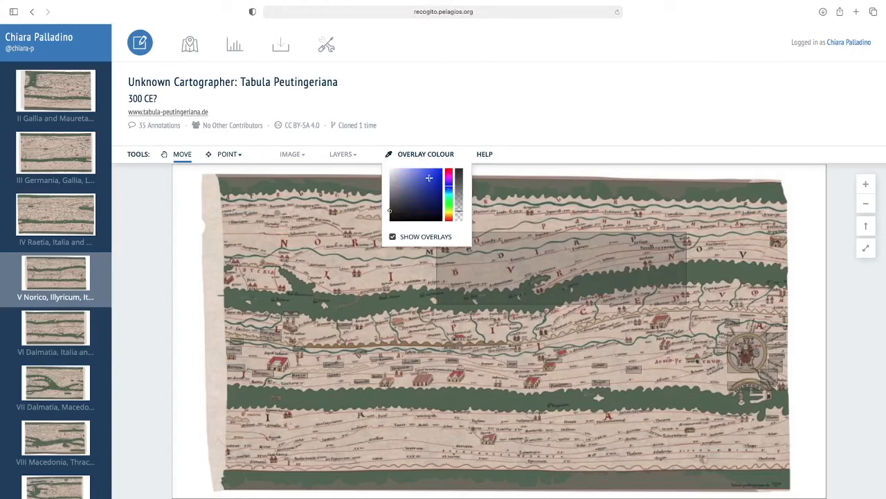
click(434, 178)
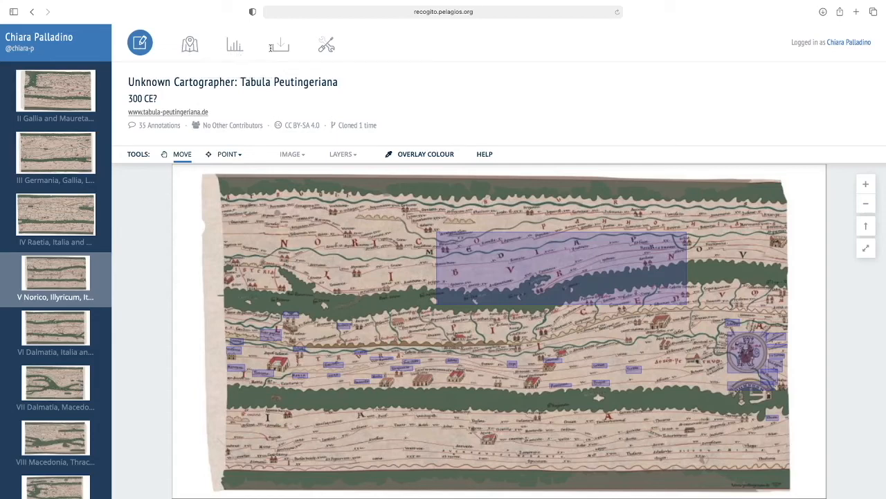
View the document's annotated places on the map and review its Activity, Entities and Tags statistics
click(190, 46)
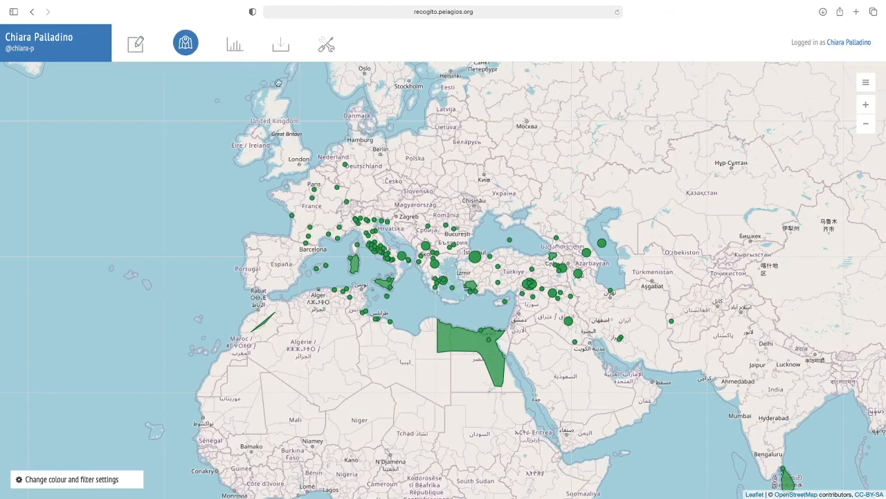
click(234, 45)
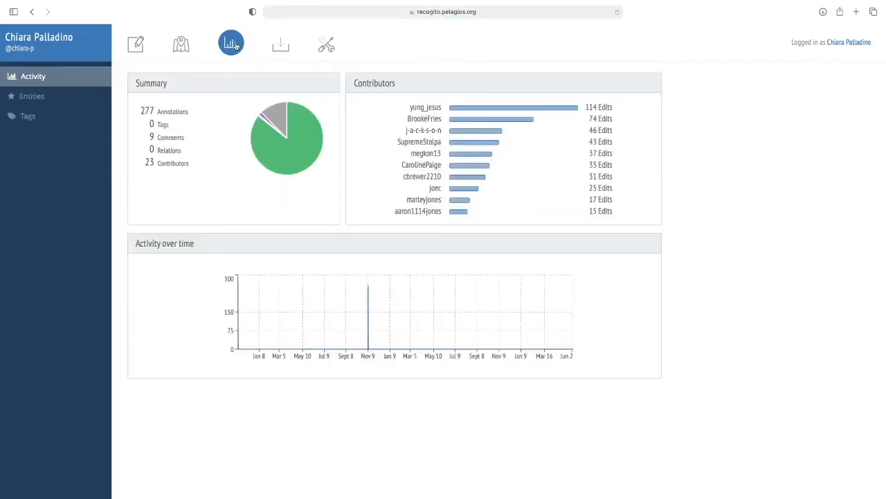
click(21, 97)
click(36, 118)
click(33, 76)
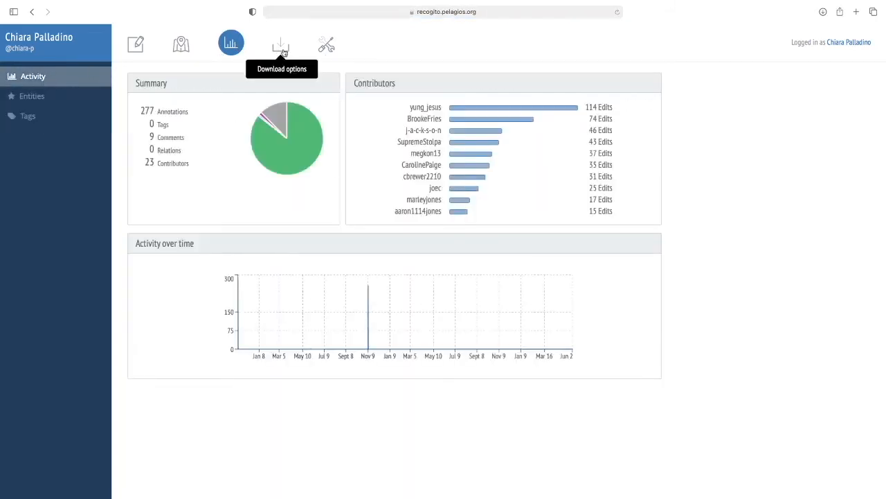
Review the document's download options and open its metadata settings
click(281, 50)
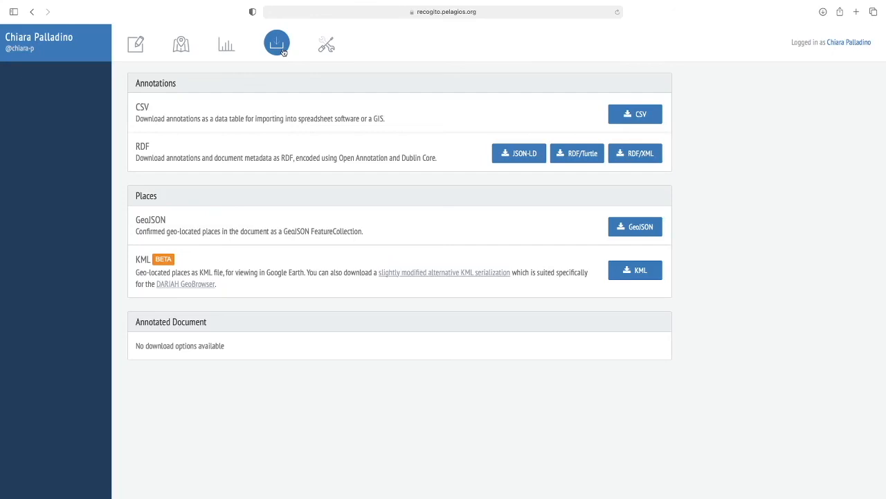
click(326, 47)
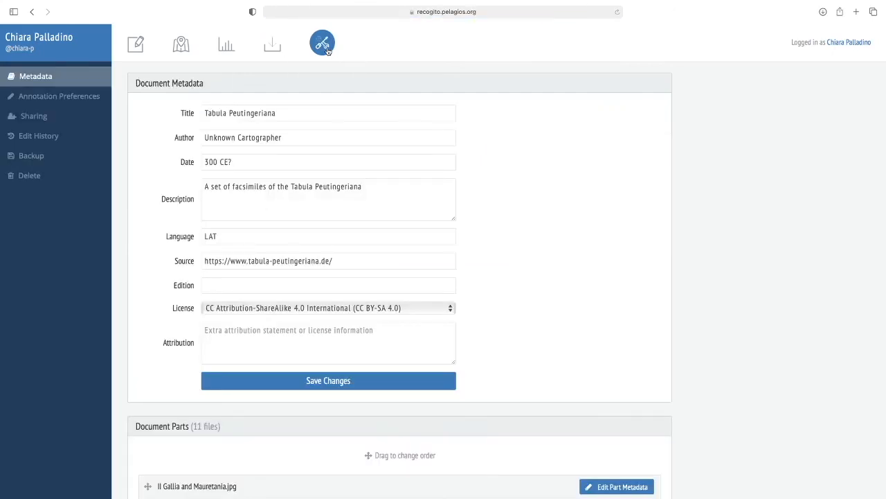